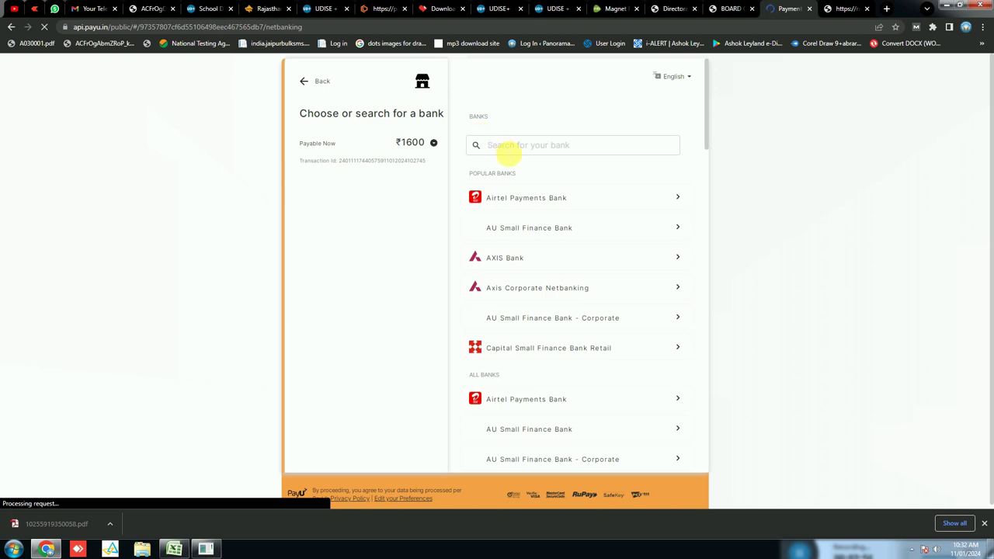
Search the bank list for "ca", choose Canara Bank and proceed to its net banking page for the ₹1600 payment
text(ca)
click(513, 149)
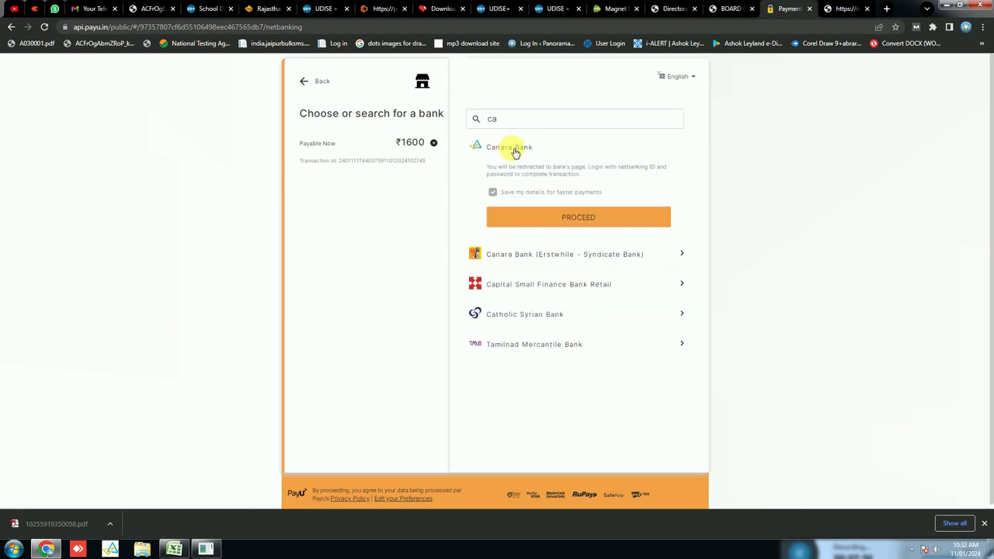
click(564, 217)
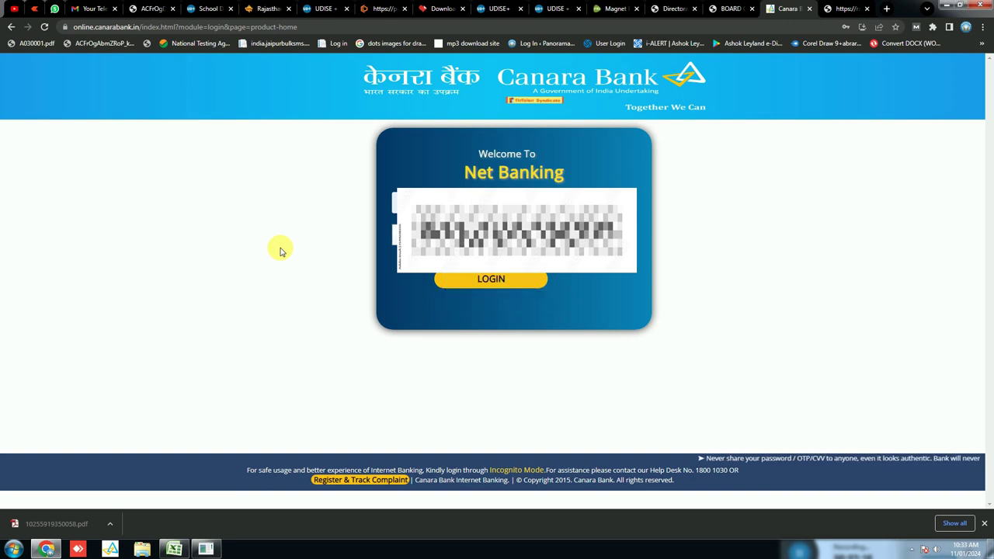
Log in to Canara Bank net banking and update the login password saved in the browser
click(489, 284)
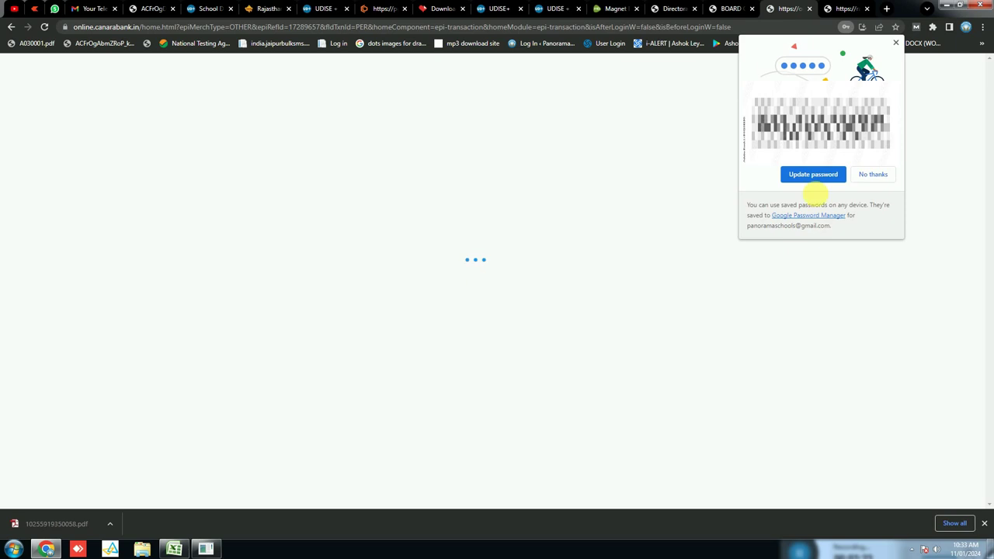
click(813, 179)
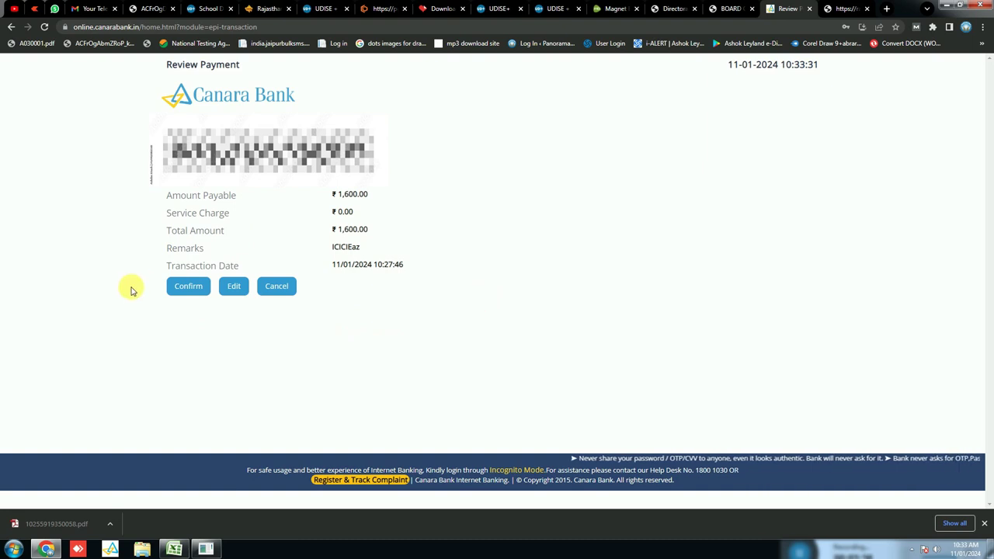
Confirm the reviewed payment, submit the transaction password and one-time password, and decline updating the saved password
click(177, 288)
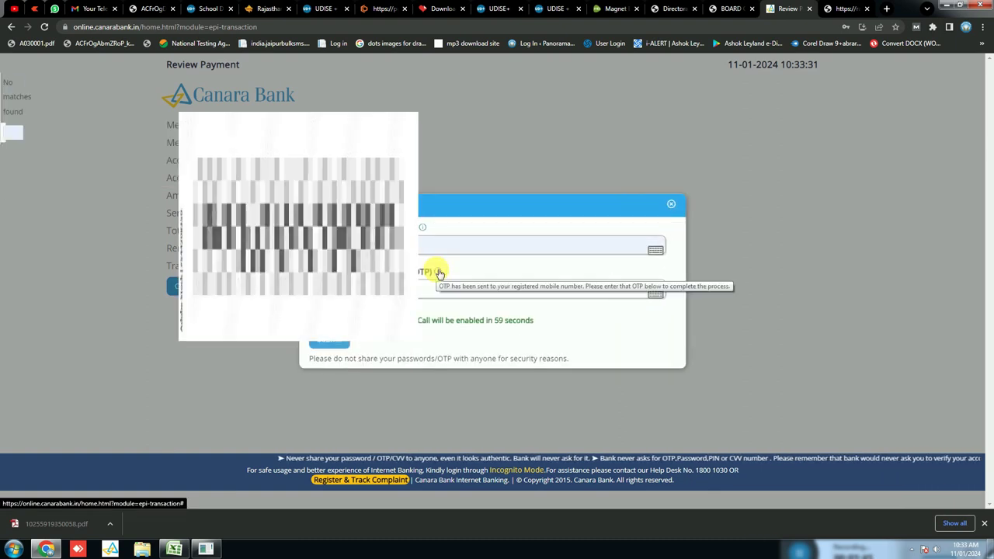
click(419, 246)
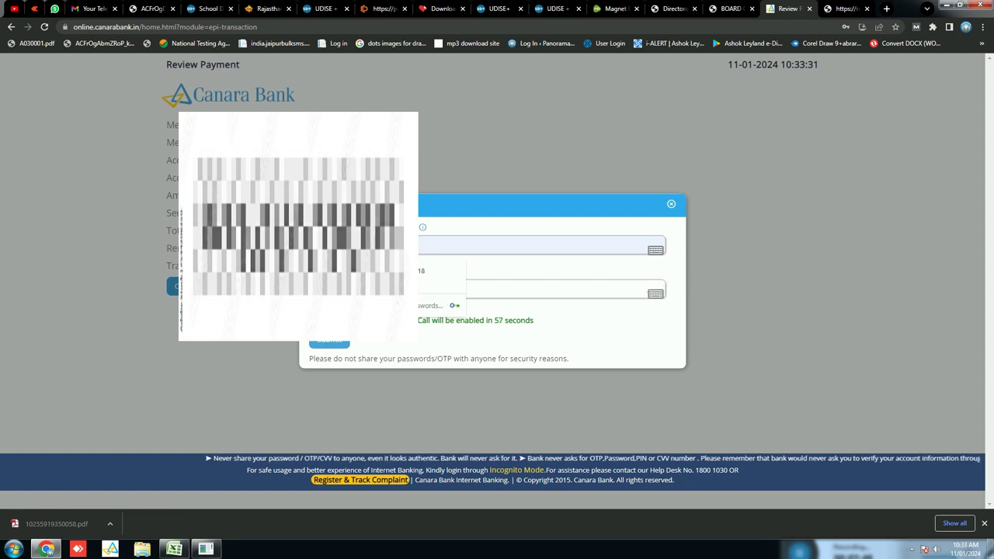
key(Escape)
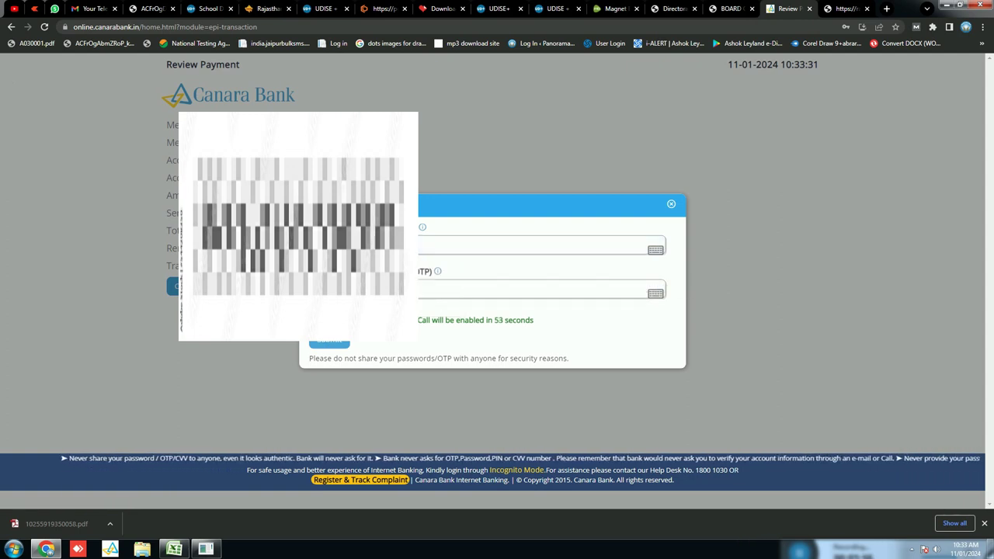
click(466, 289)
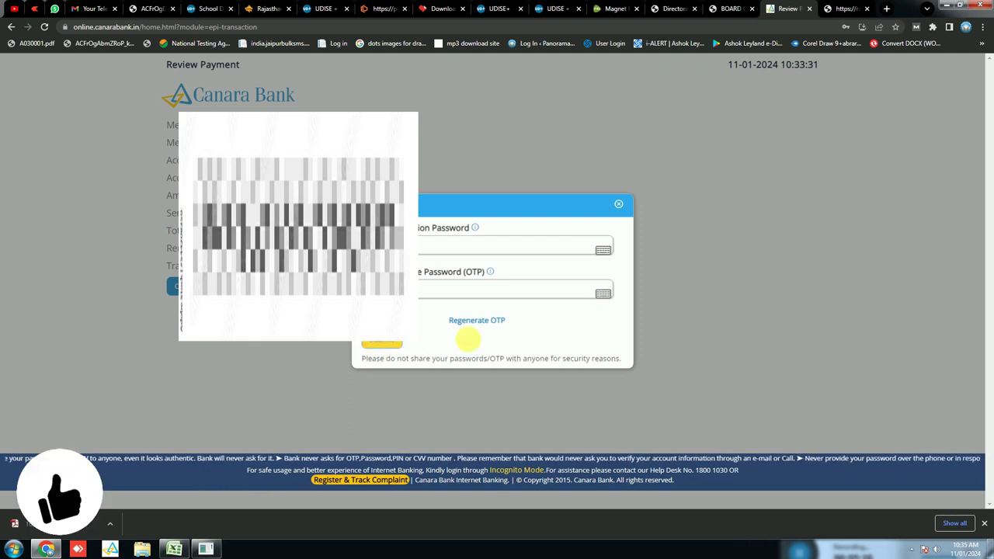
key(Return)
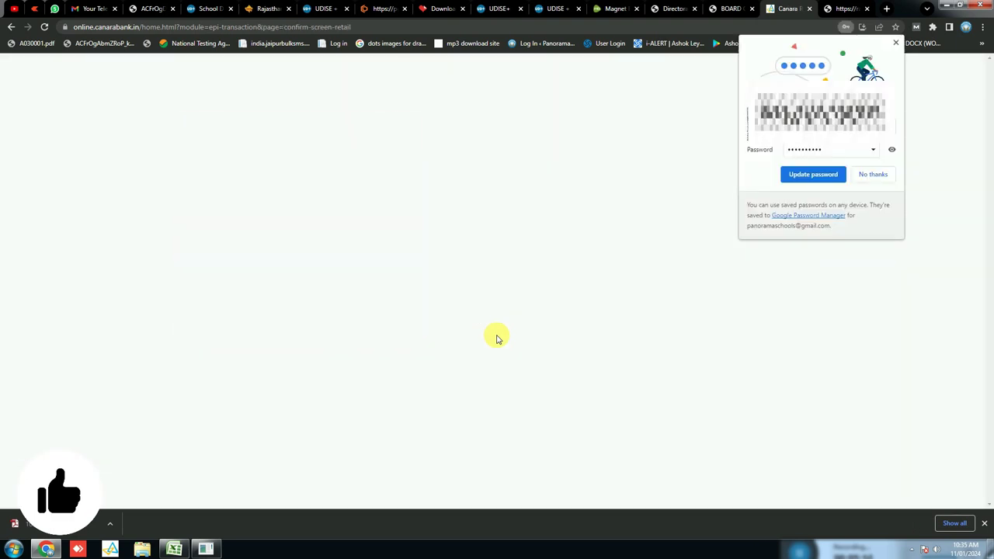
click(872, 174)
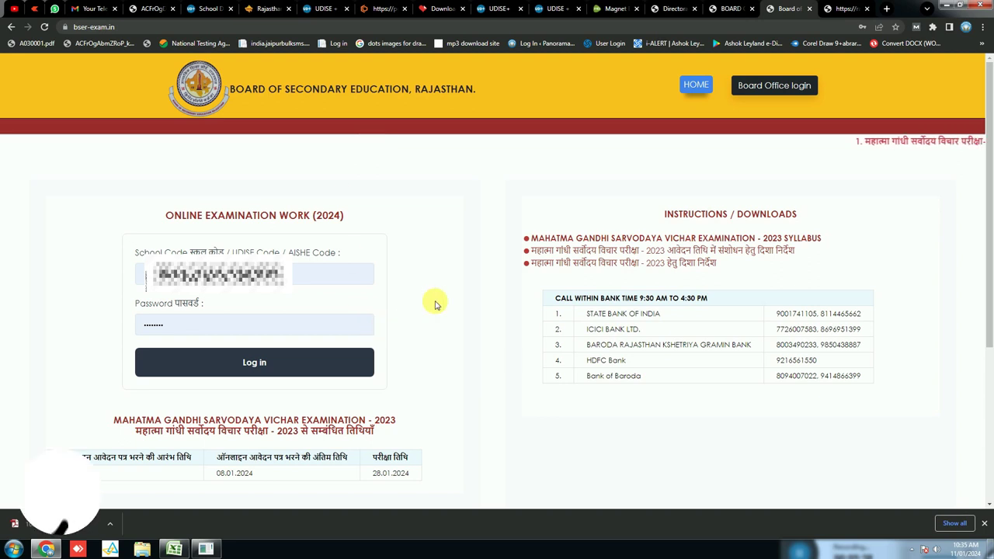
Log in to the Board of Secondary Education online examination portal with the prefilled school credentials
click(284, 362)
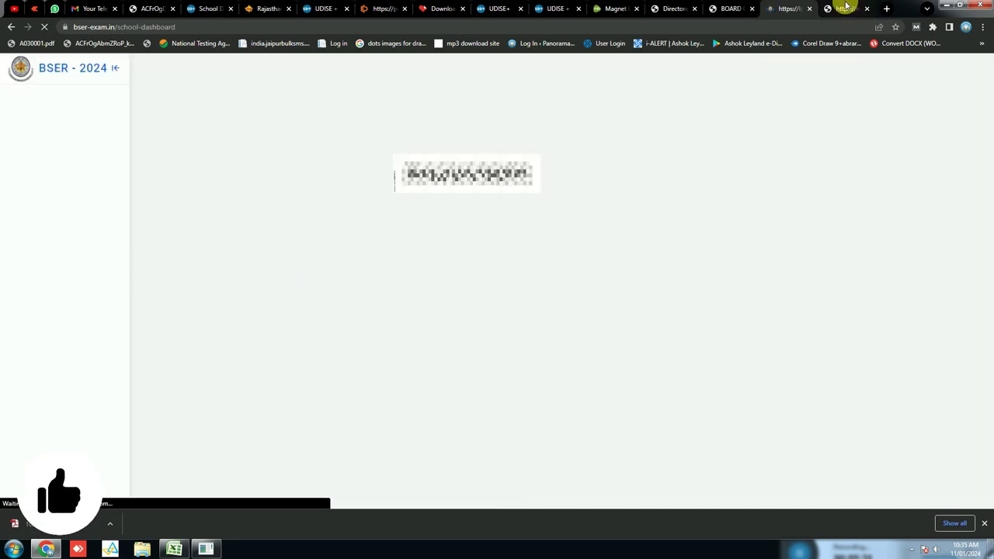
click(839, 9)
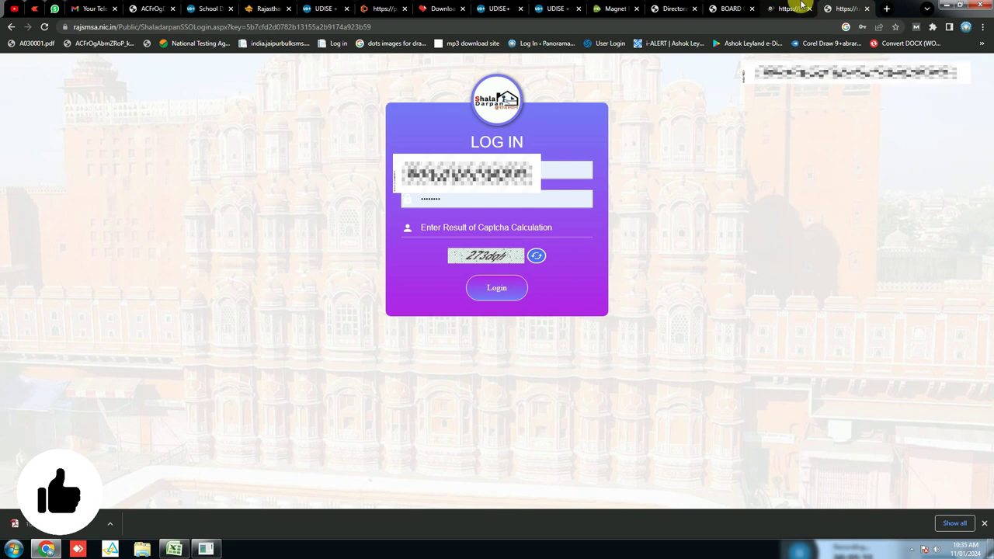
click(788, 9)
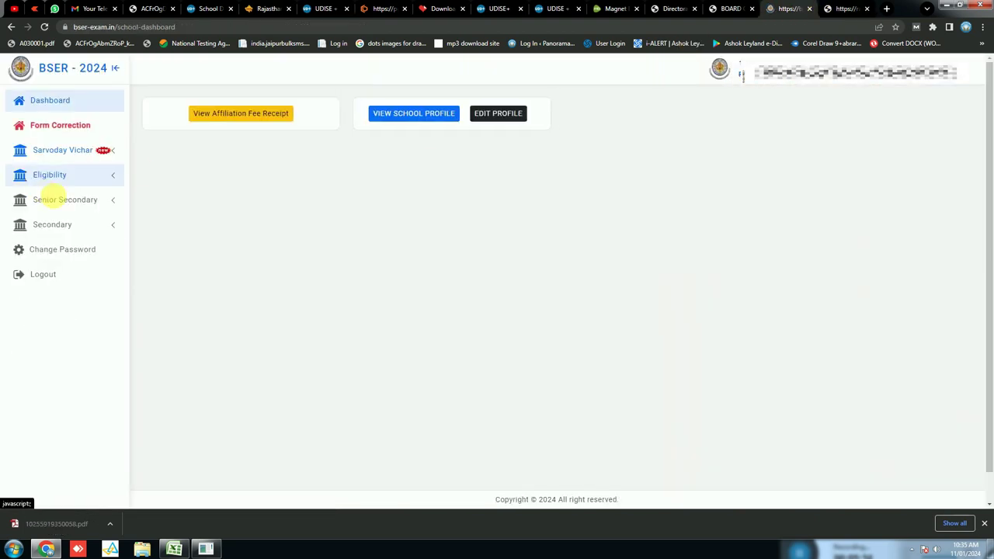
Open the eligibility list data and view the fee receipt of the last entry, for class 11
click(83, 177)
click(83, 219)
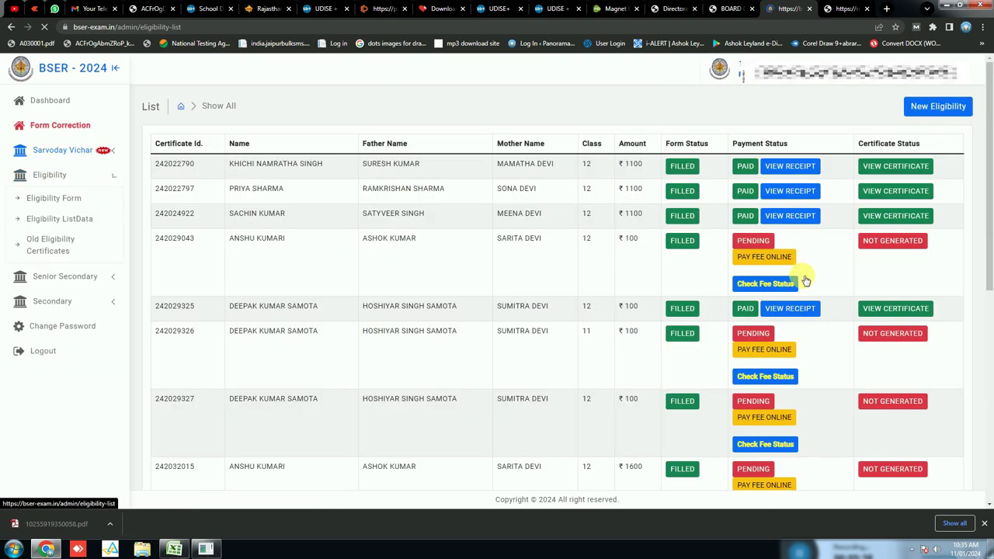
scroll(743, 277, down, 10)
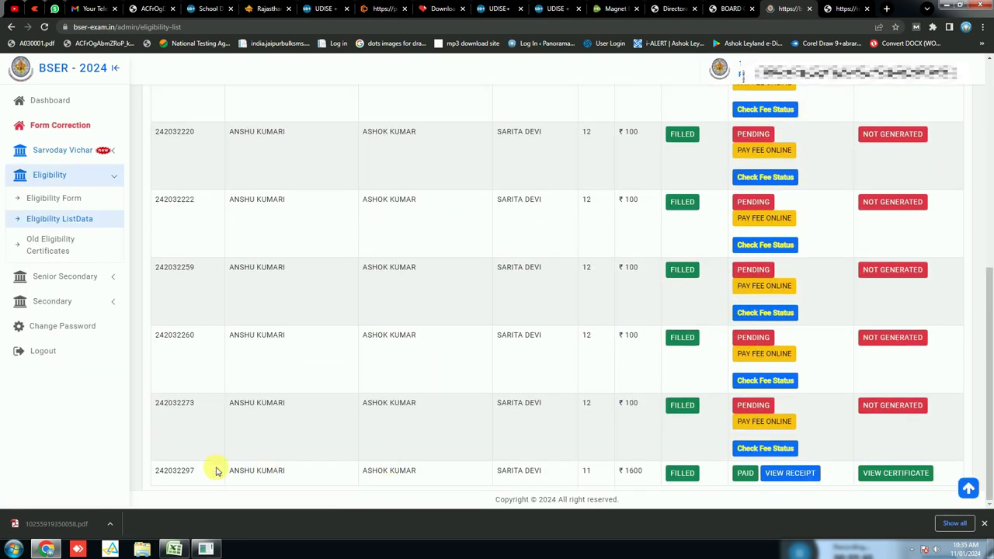
drag(286, 478, 509, 475)
click(798, 473)
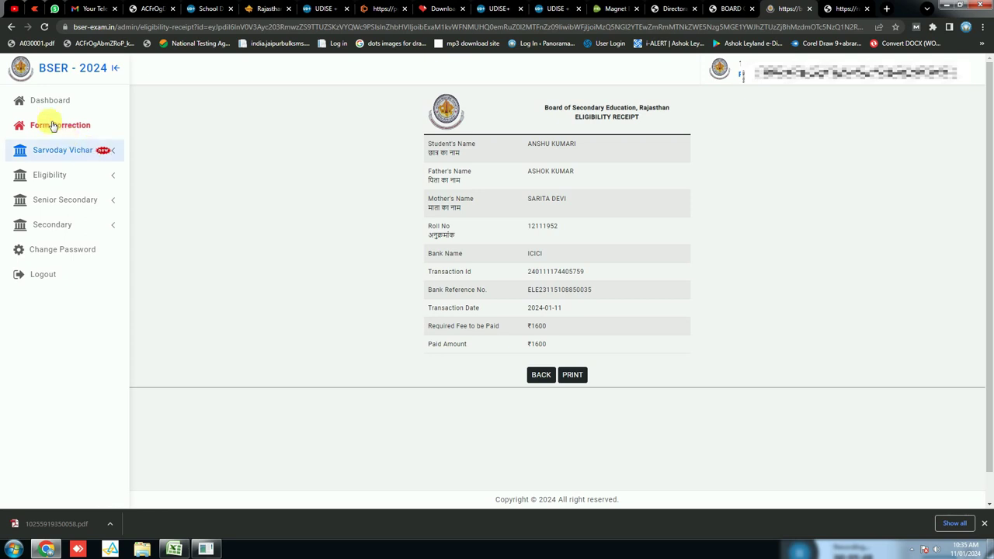
Return to the eligibility list data and open the eligibility certificate of the last class 11 entry
click(66, 183)
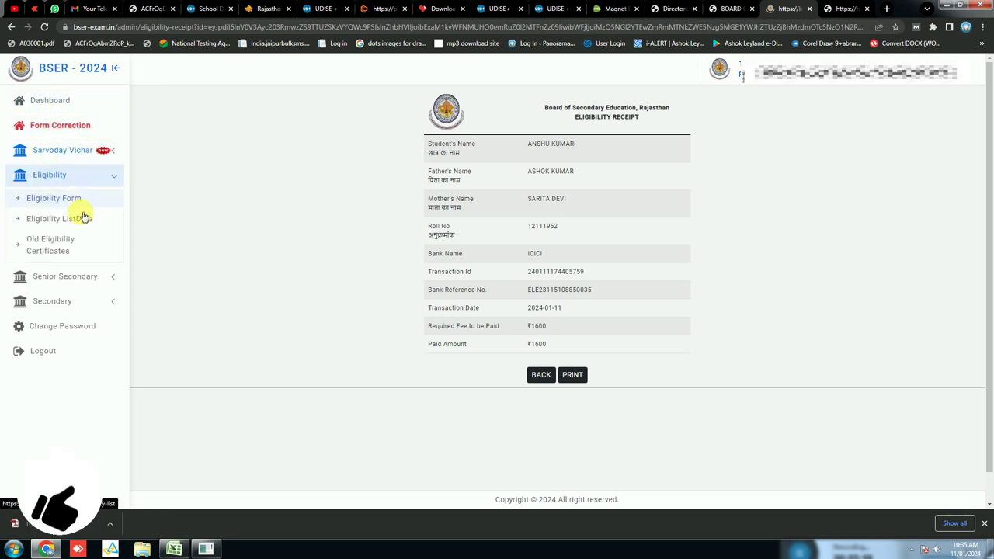
click(82, 216)
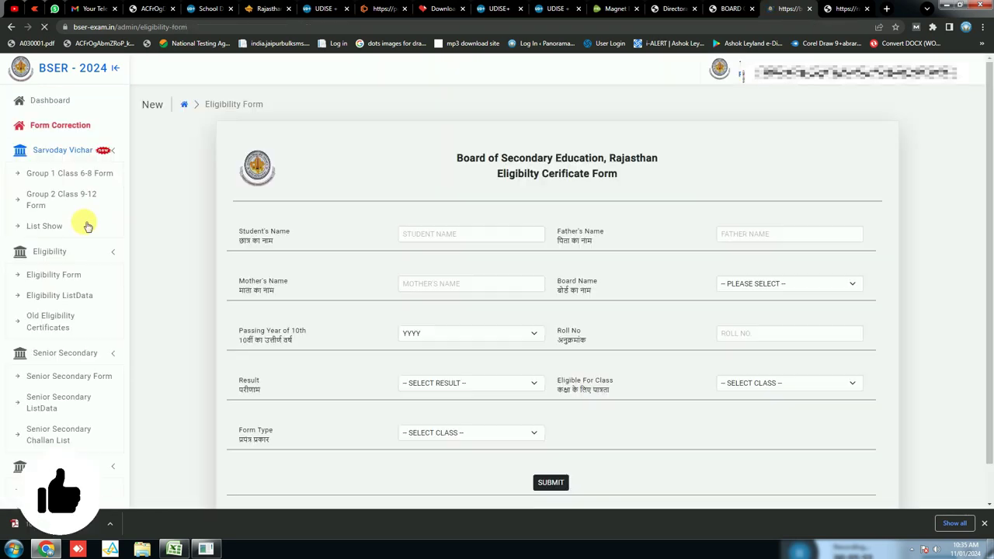
click(76, 150)
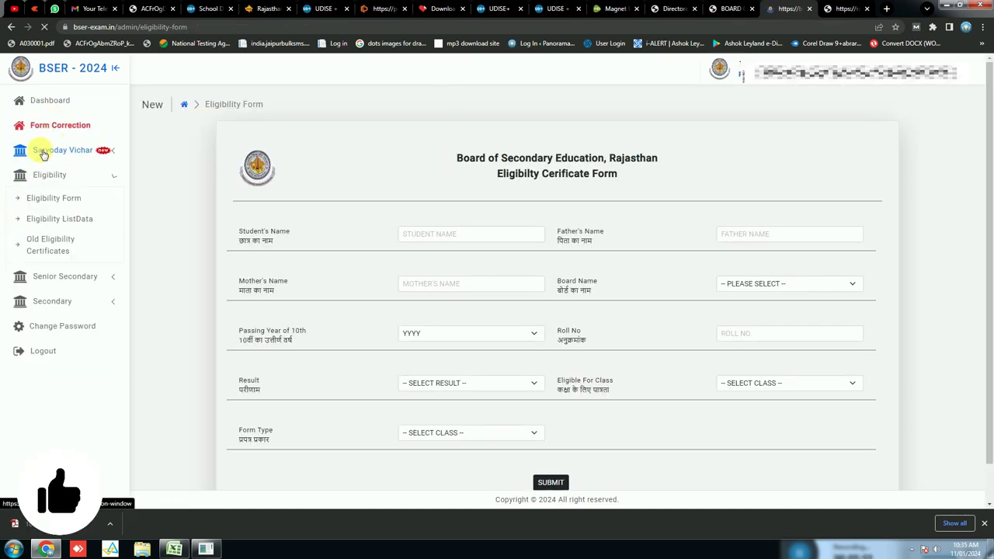
click(56, 218)
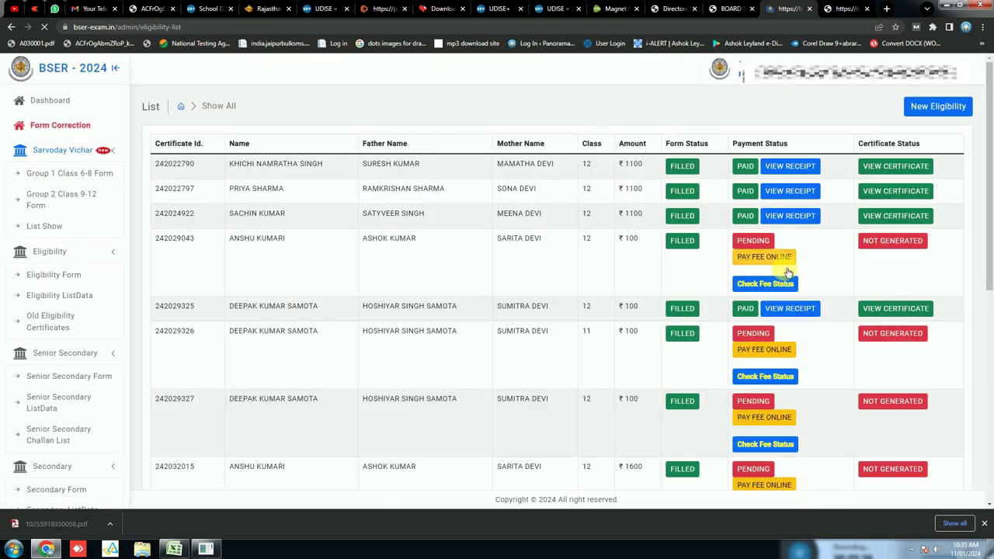
scroll(781, 257, down, 10)
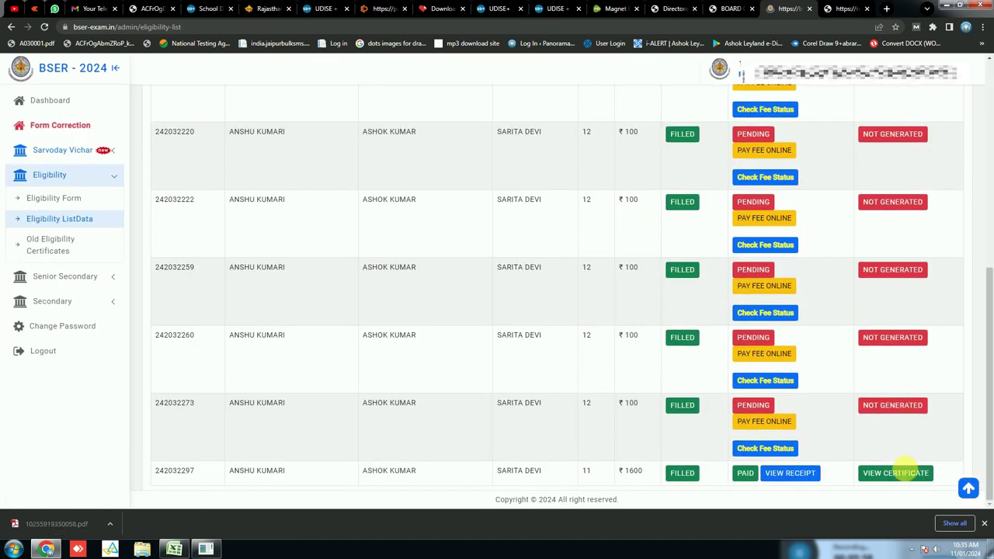
click(896, 472)
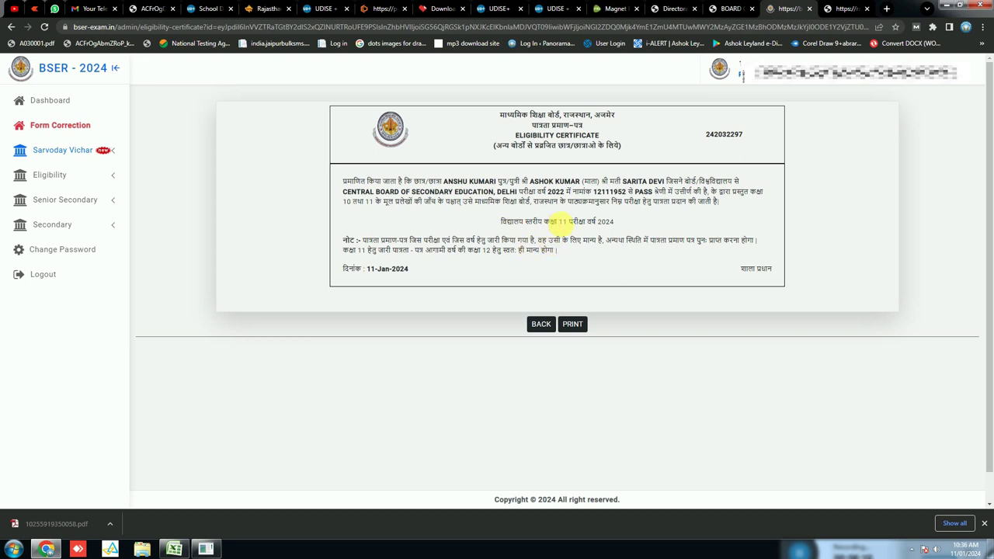
Read through the eligibility certificate's student details, board and exam information, and validity note
click(636, 230)
drag(360, 240, 566, 291)
click(598, 256)
drag(561, 253, 340, 177)
click(432, 210)
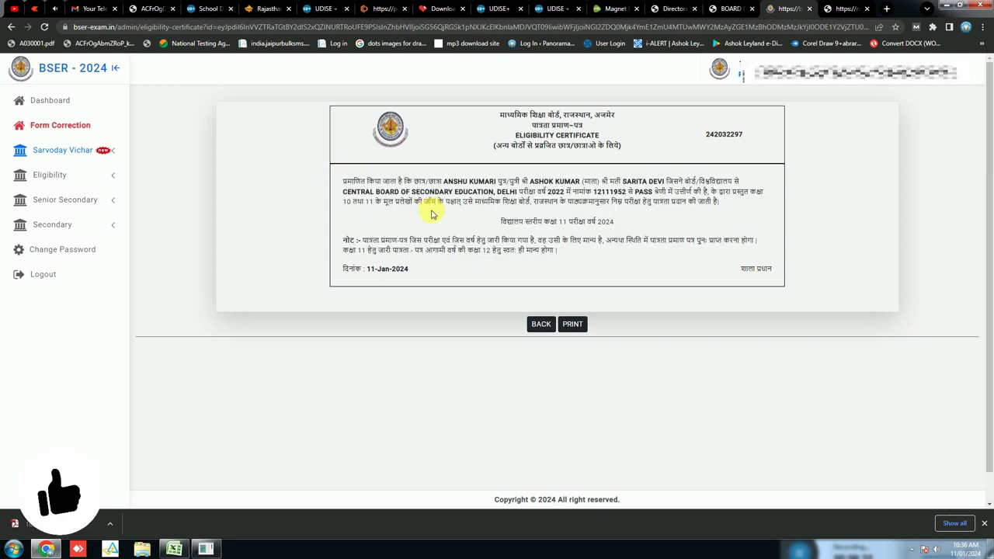
drag(345, 181, 654, 184)
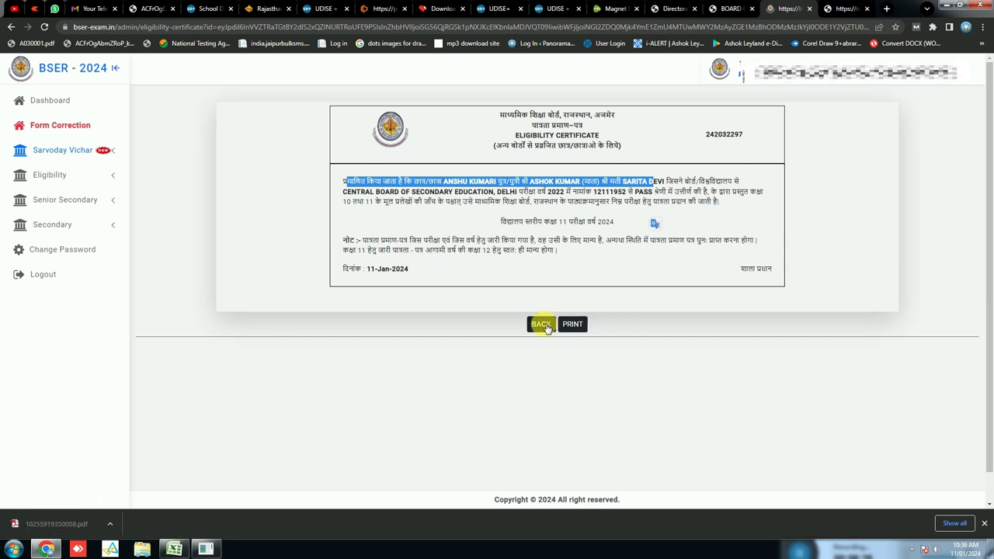
click(581, 195)
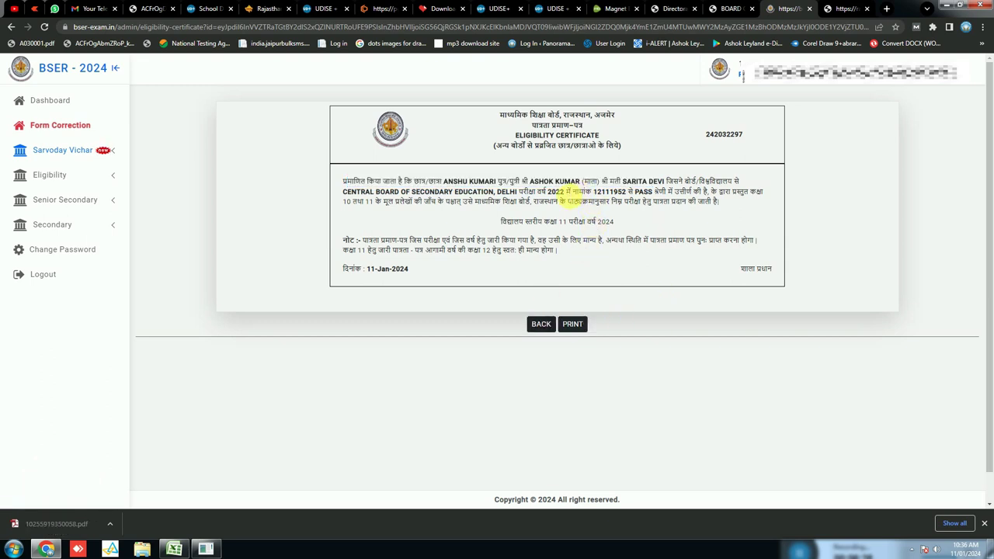
drag(579, 194, 764, 204)
click(669, 228)
drag(653, 203, 703, 206)
click(722, 216)
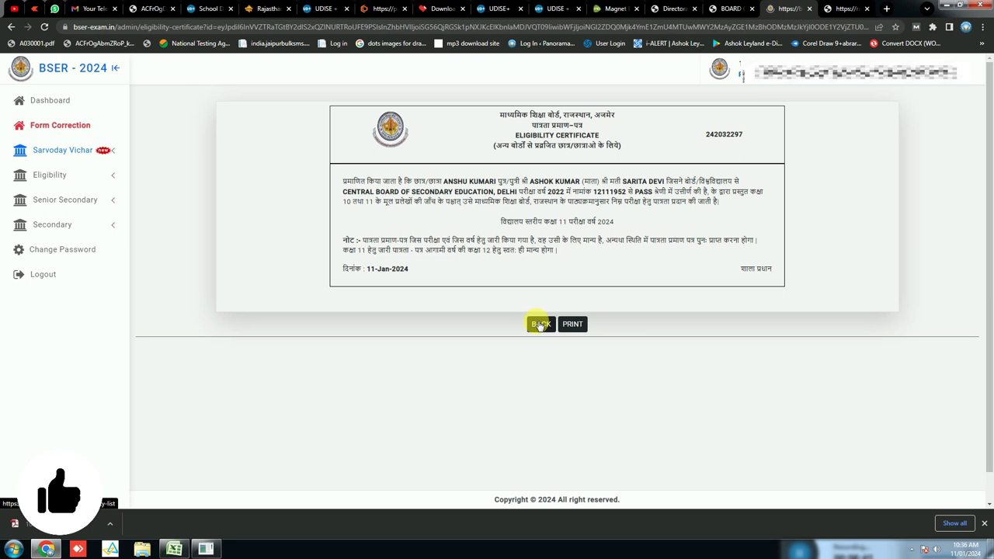
Print one black-and-white portrait copy of the eligibility certificate on the EPSON L3150 Series and close the print window
click(572, 324)
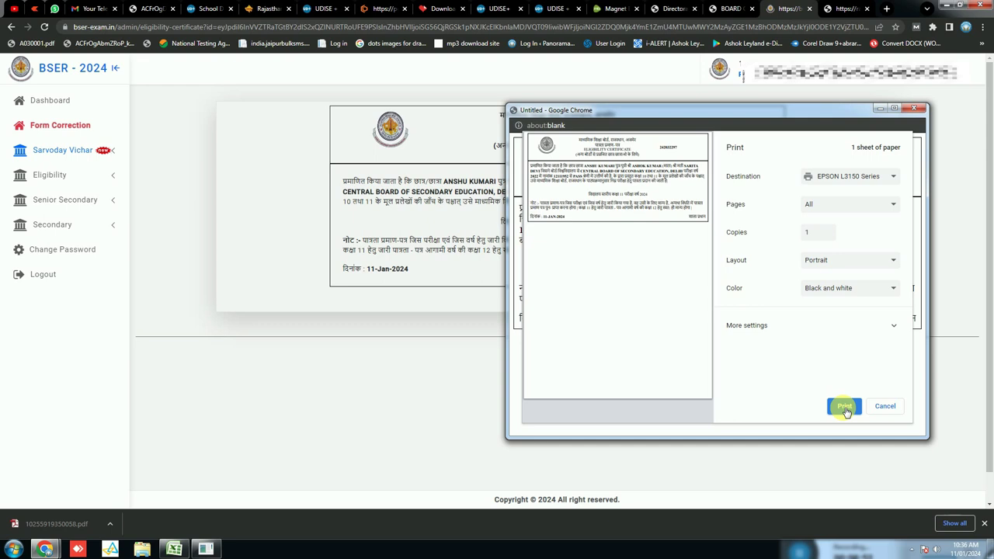
click(844, 409)
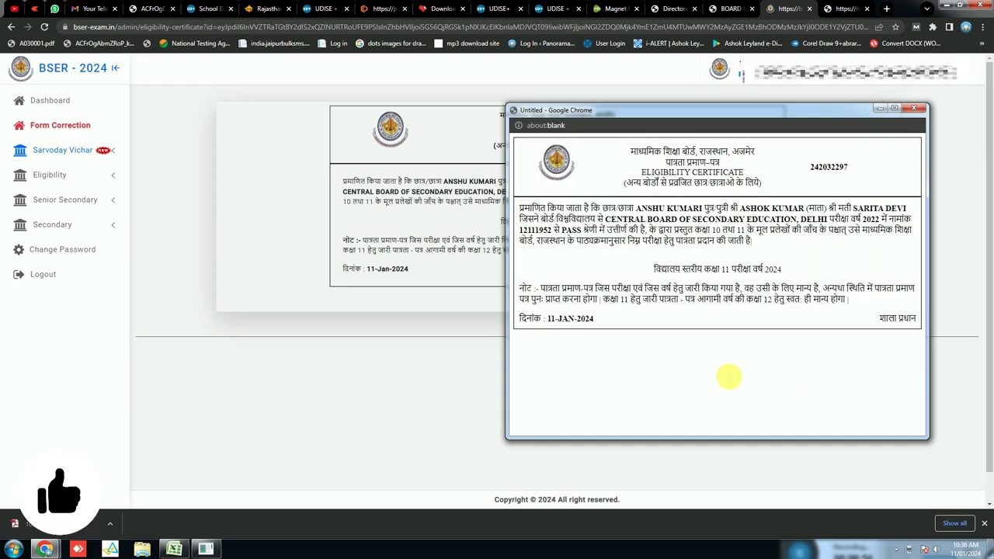
click(913, 108)
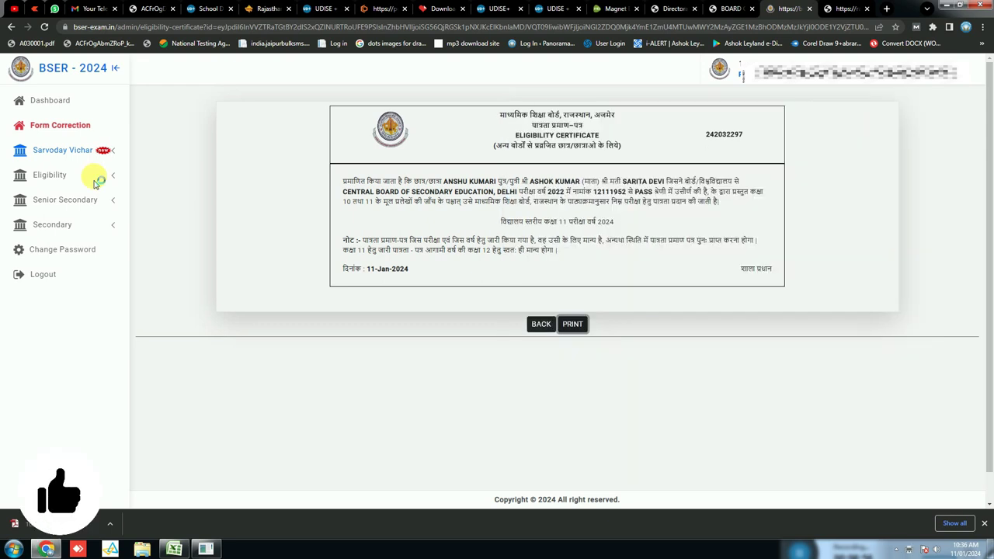
Go back to the eligibility list data and examine the payment and certificate status of its entries
click(54, 177)
click(66, 219)
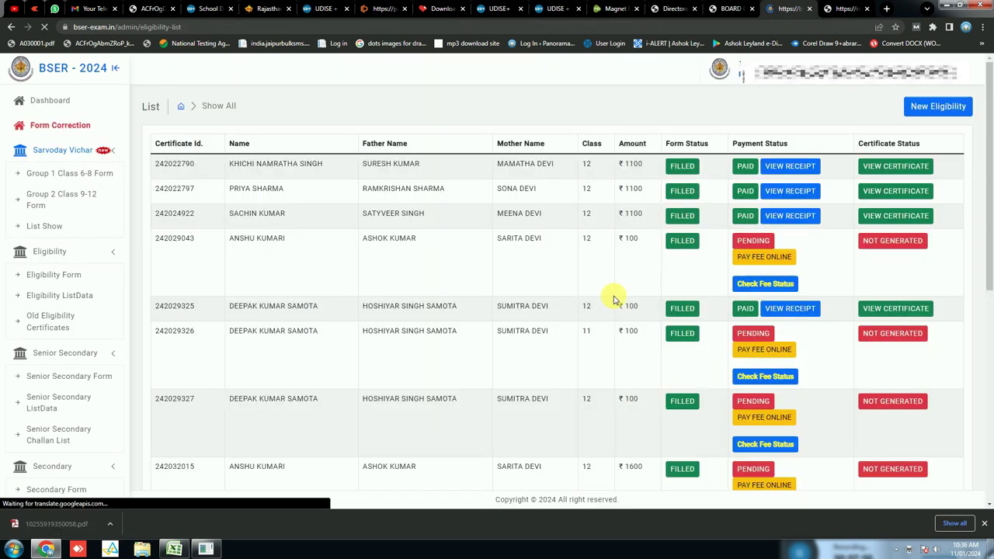
scroll(614, 303, down, 3)
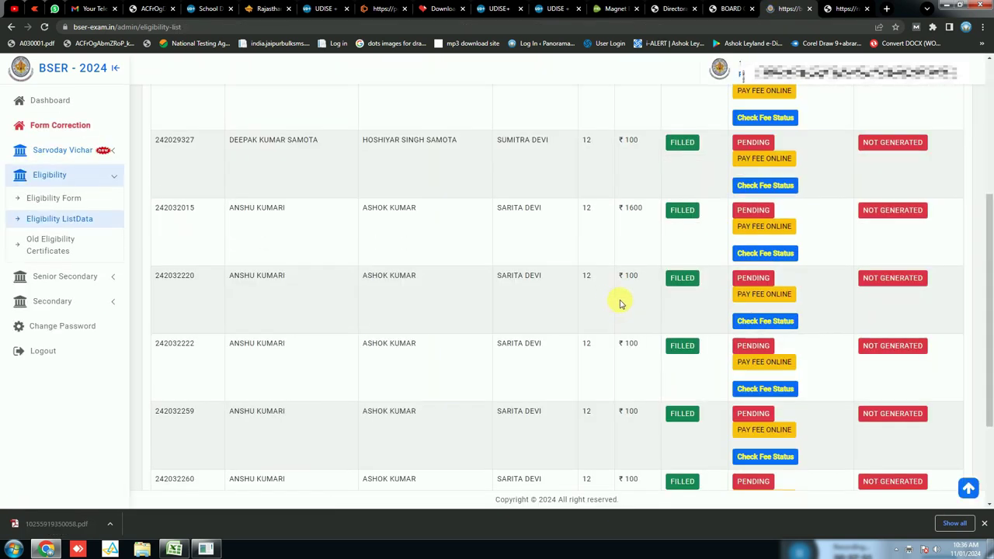
drag(231, 208, 441, 218)
click(443, 214)
scroll(267, 376, down, 1)
scroll(271, 378, down, 1)
scroll(275, 359, down, 1)
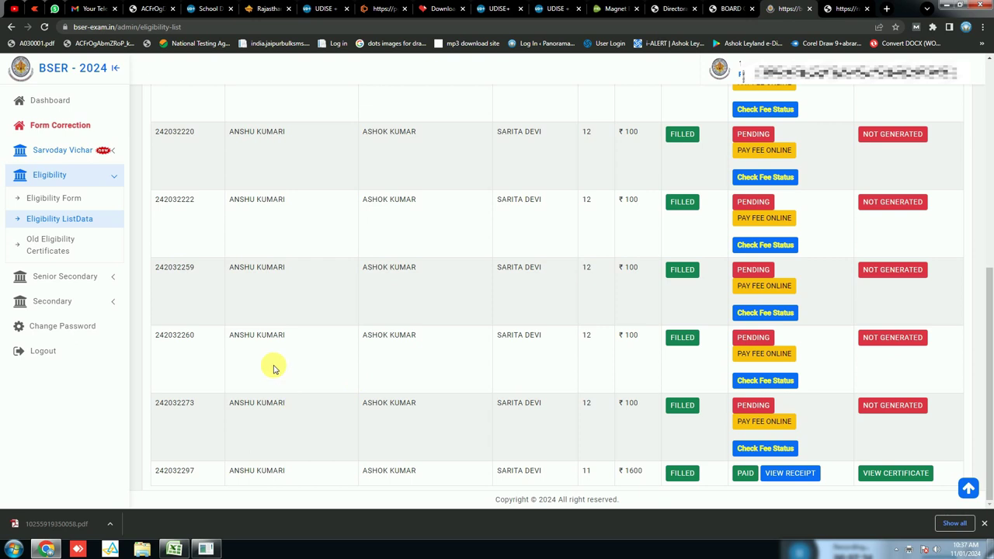
scroll(264, 333, up, 1)
scroll(265, 332, up, 5)
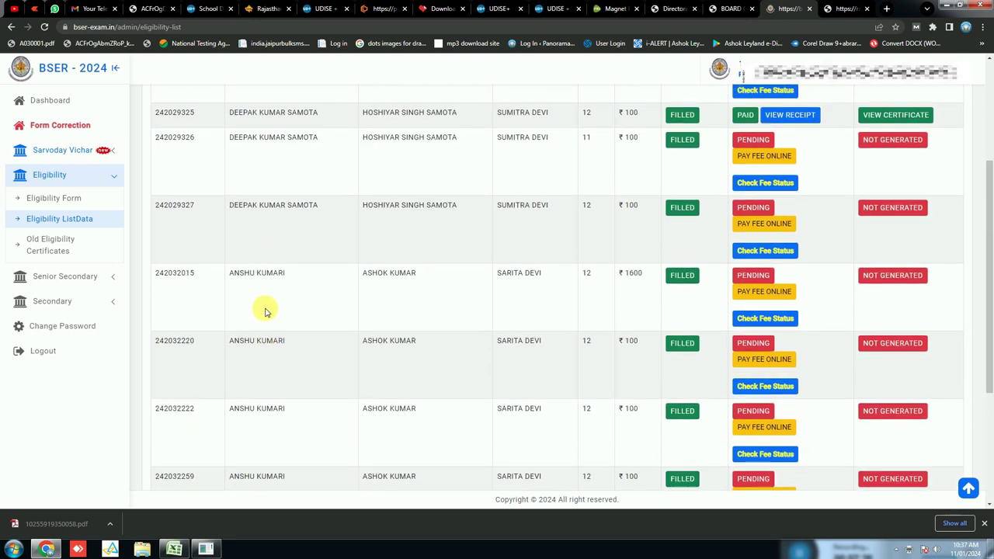
scroll(265, 311, up, 1)
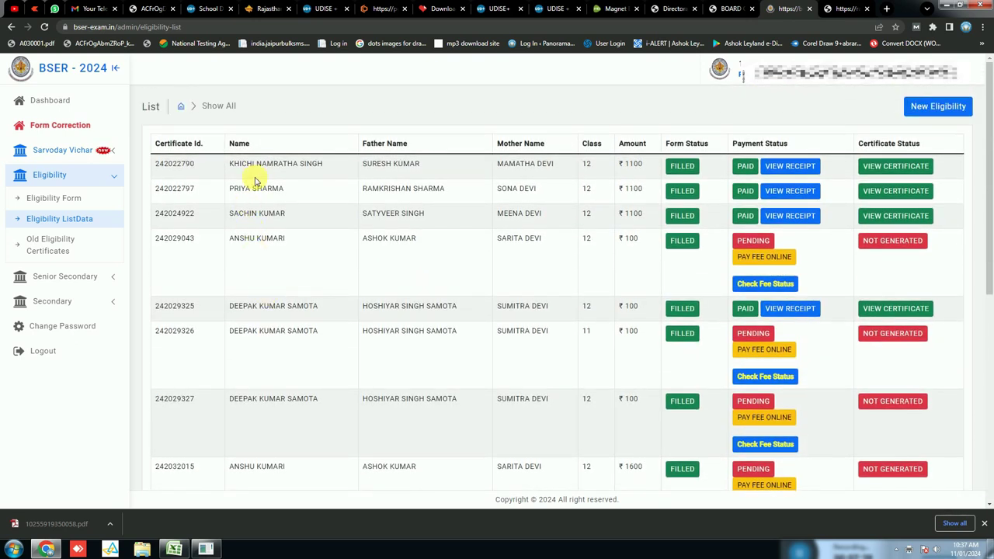
scroll(268, 297, down, 4)
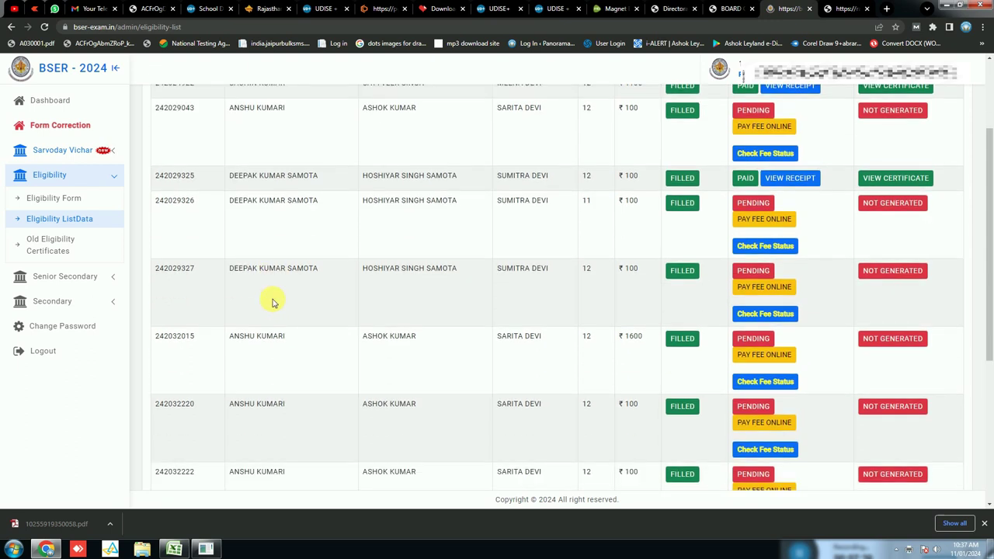
Look through the old eligibility certificates and open the certificate of the list's second entry, a class 11 student
click(48, 245)
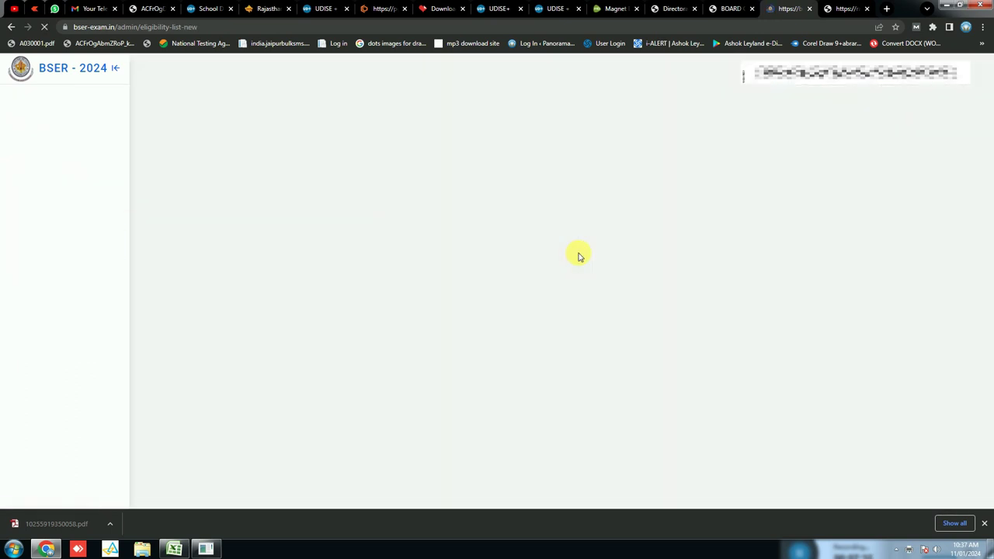
scroll(577, 256, down, 1)
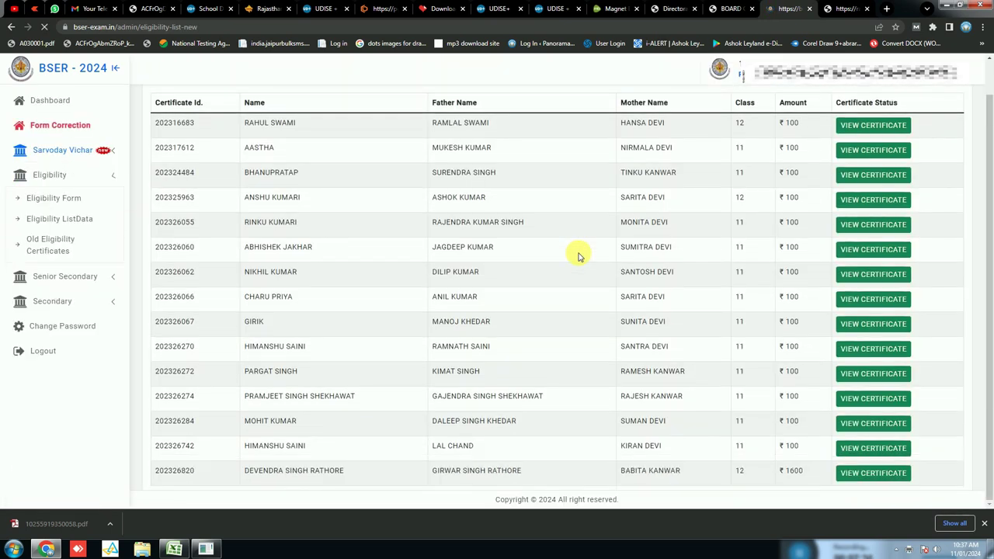
scroll(458, 281, up, 1)
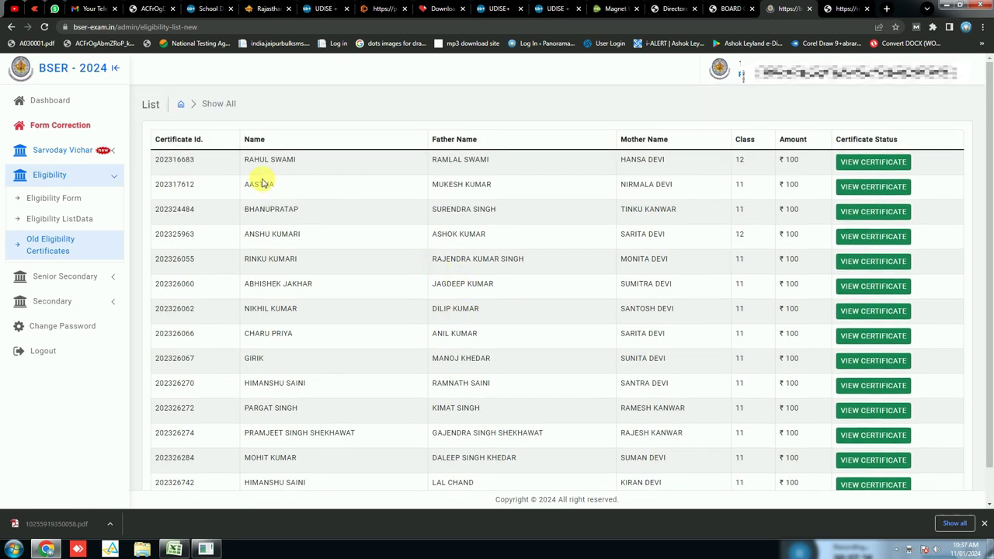
drag(475, 184, 543, 187)
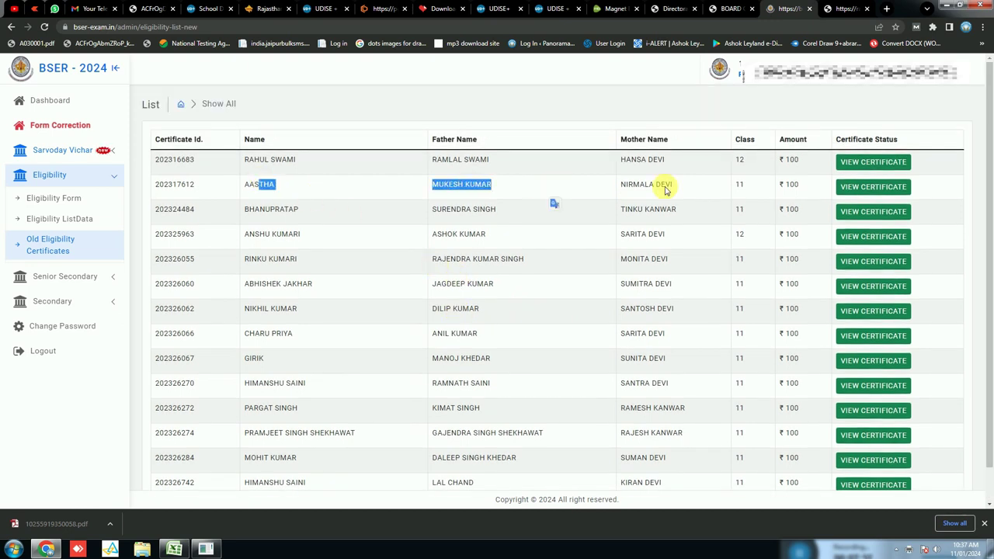
click(885, 186)
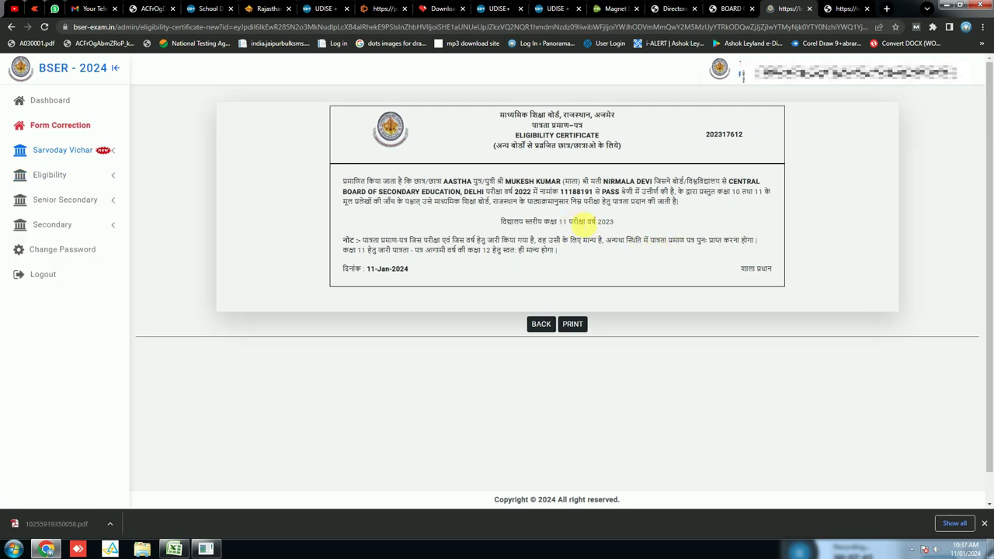
Check the class and exam year stated on the old eligibility certificate and return to the eligibility list data
drag(611, 222, 566, 222)
click(639, 226)
double_click(610, 221)
click(68, 179)
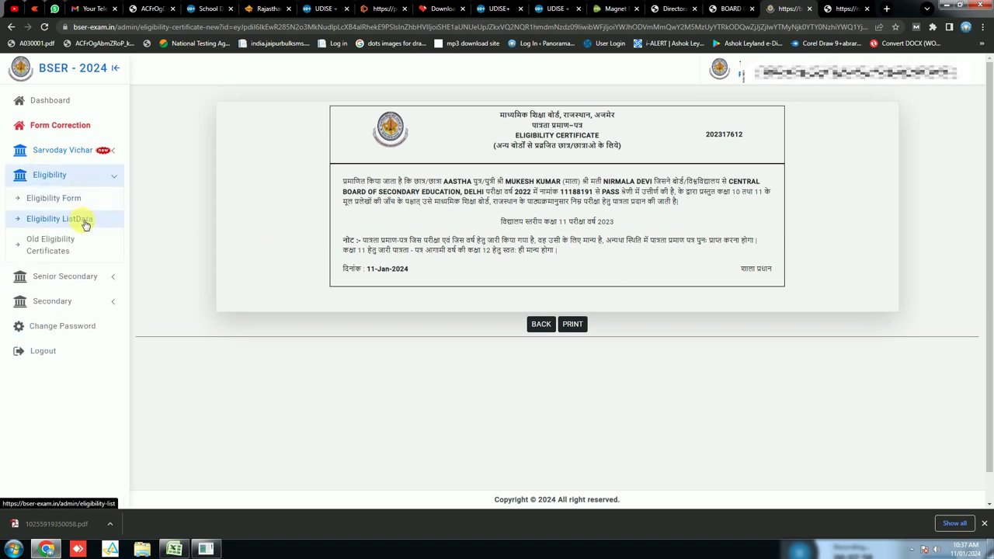
click(82, 218)
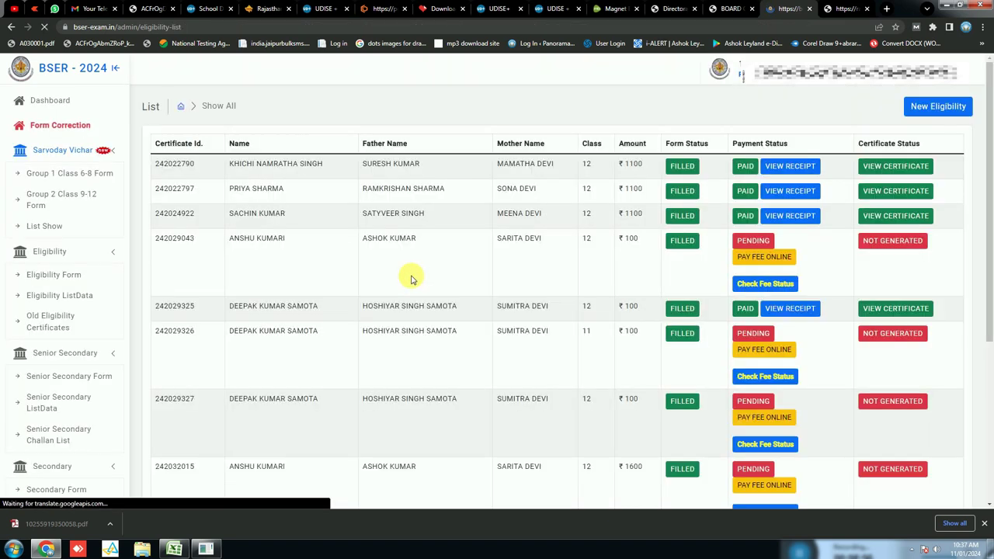